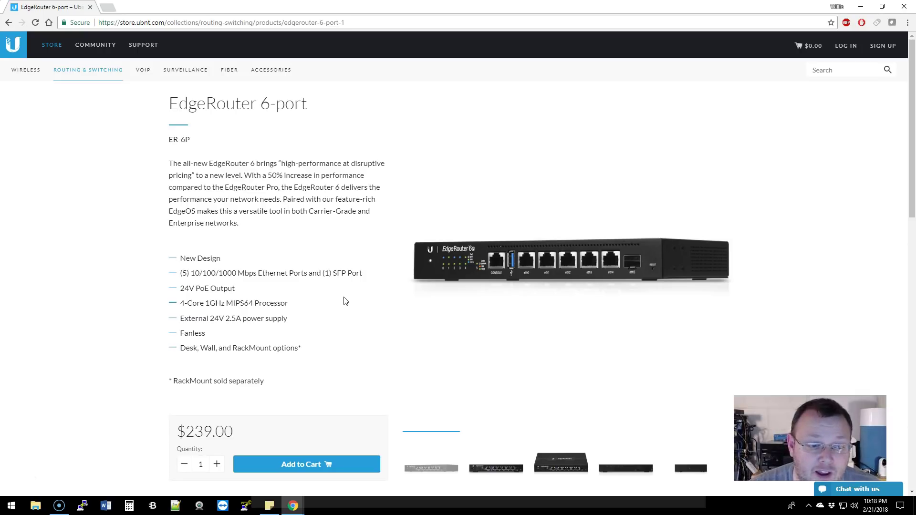
click(338, 271)
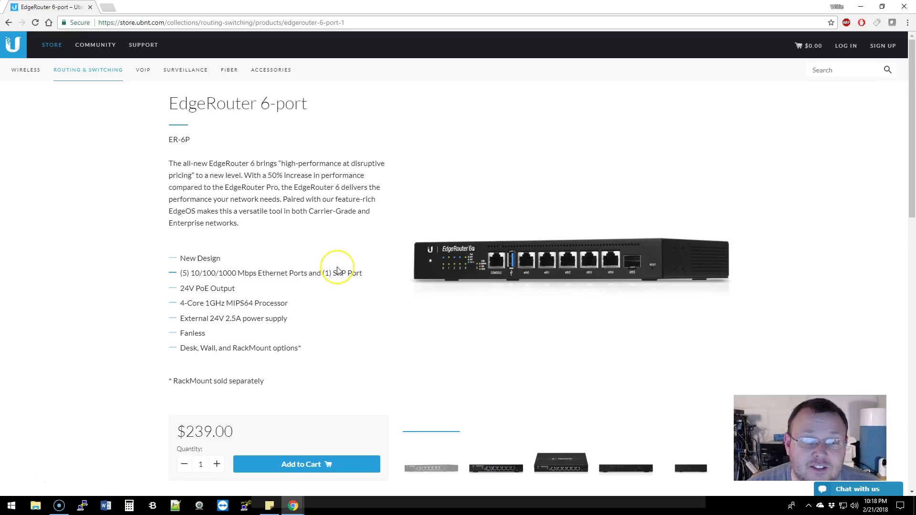